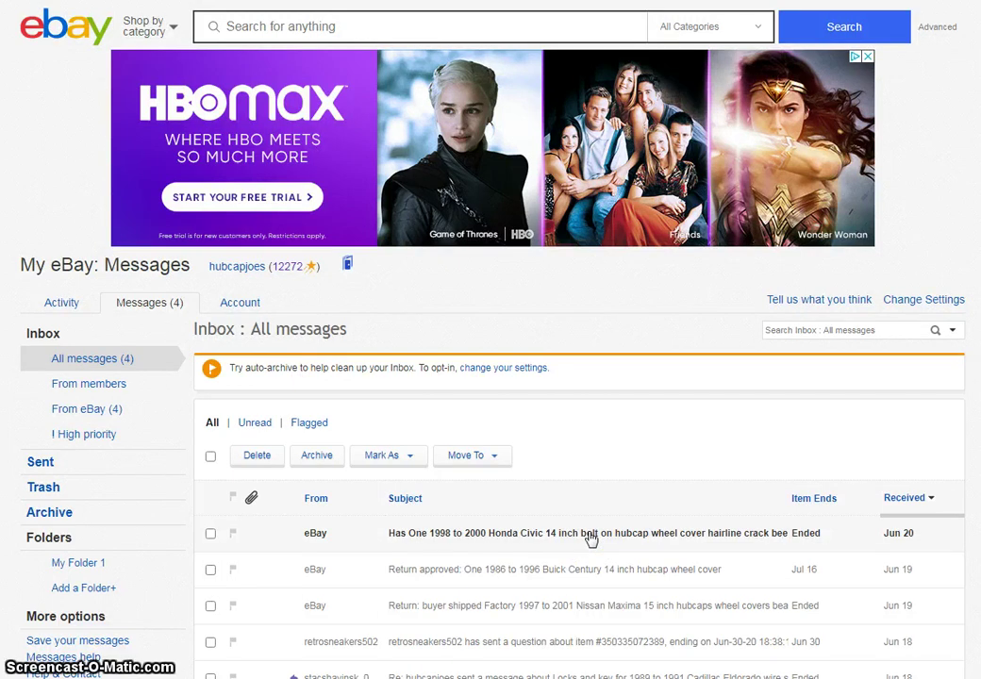
Step: Try opening the Honda Civic hubcap return message, going back to the Messages inbox when it won't open
{"action": "left_click", "coordinate": [590, 534]}
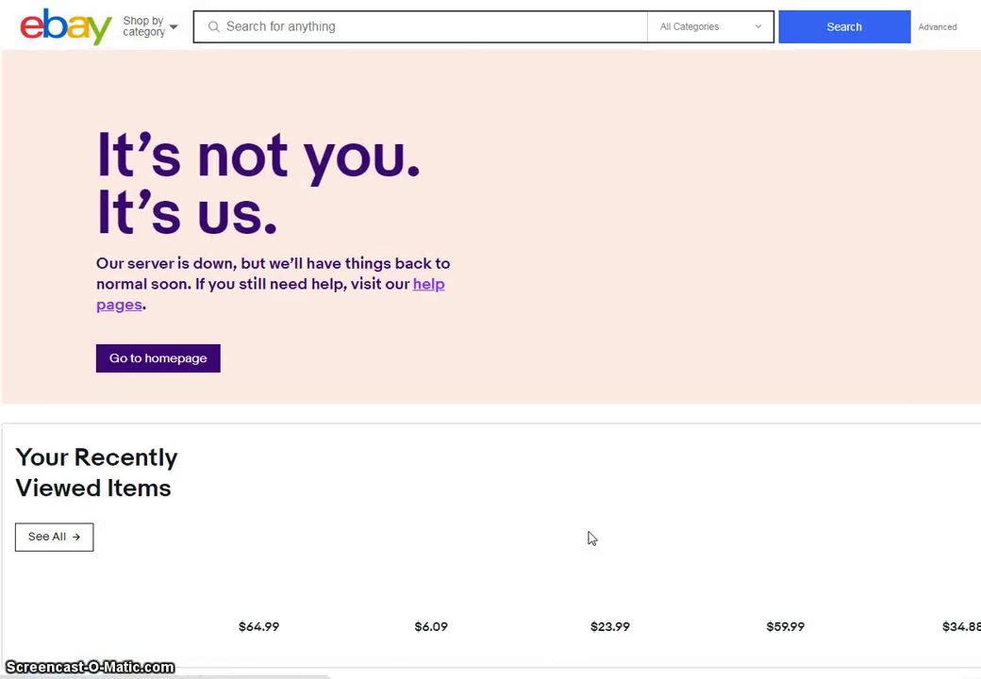
{"action": "left_click", "coordinate": [585, 530]}
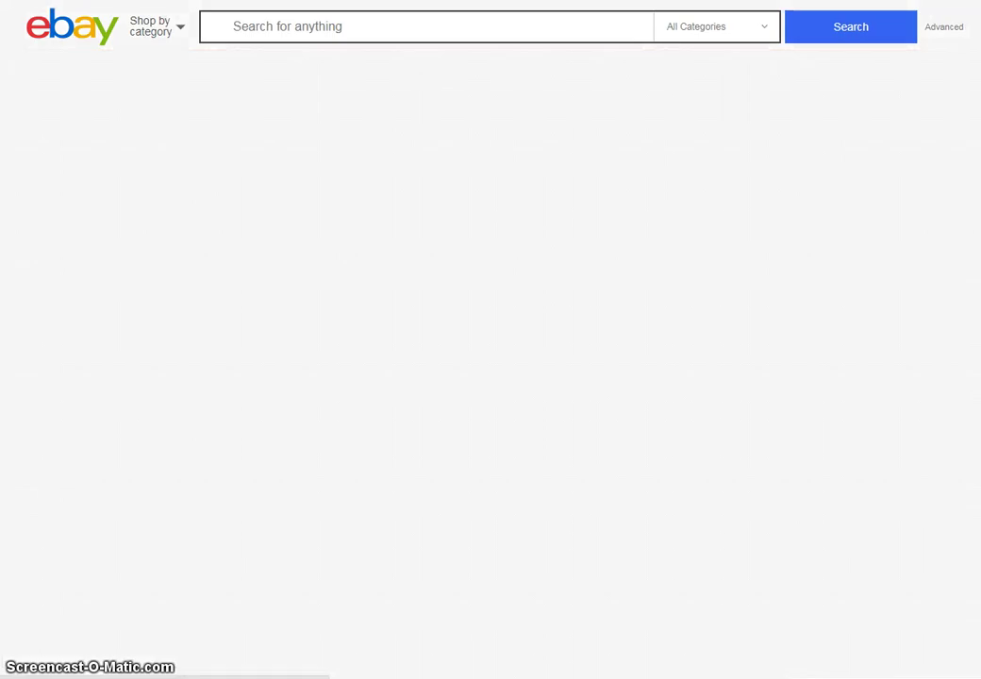
{"action": "left_click", "coordinate": [483, 371]}
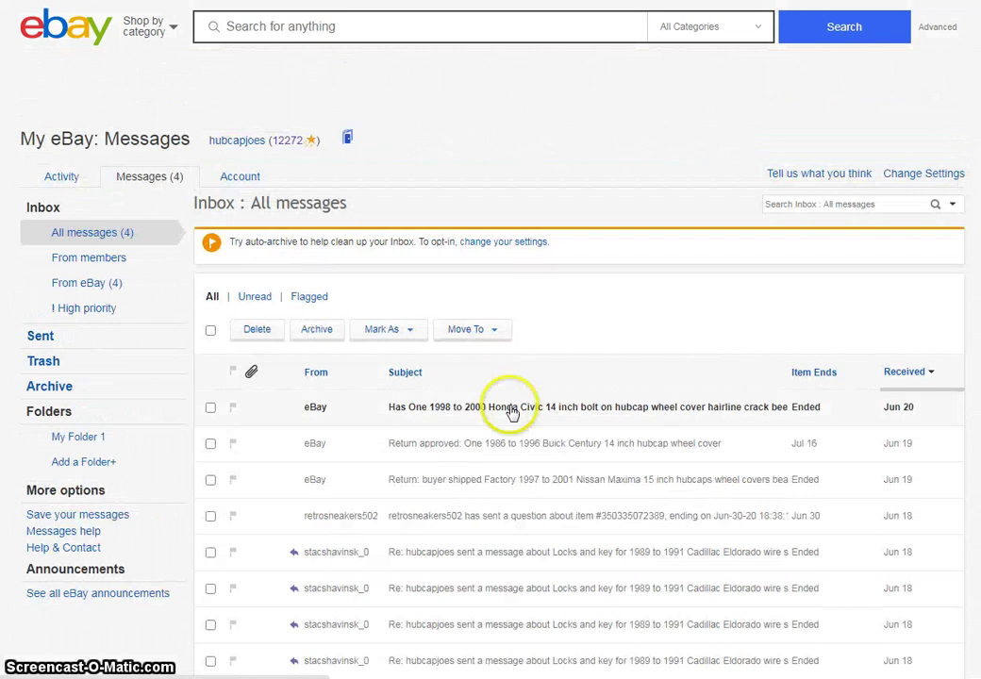
{"action": "left_click", "coordinate": [510, 415]}
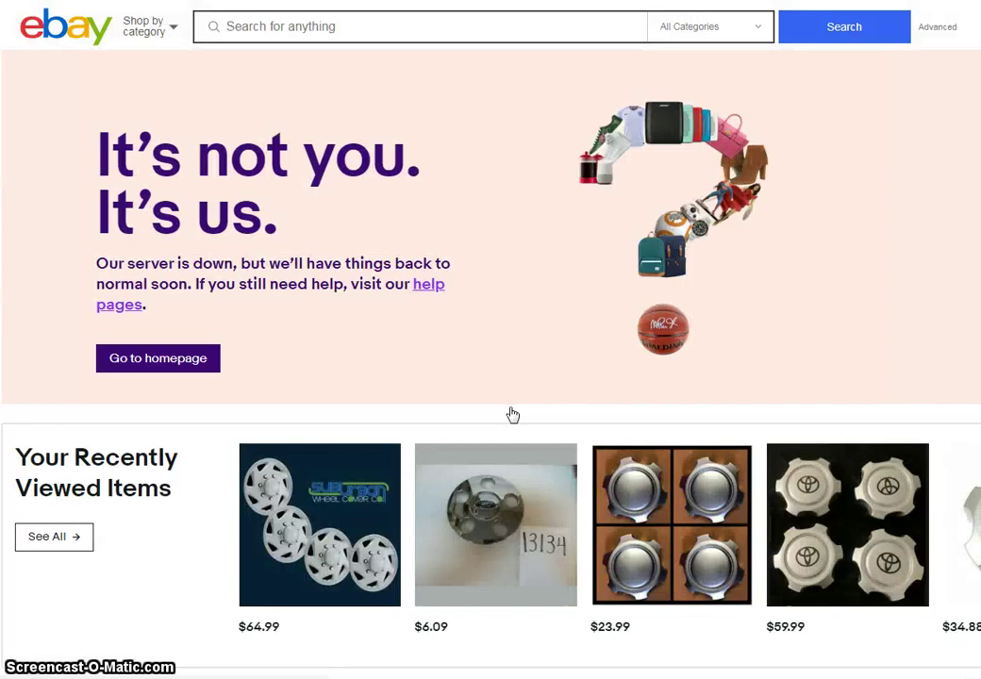
{"action": "left_click", "coordinate": [341, 367]}
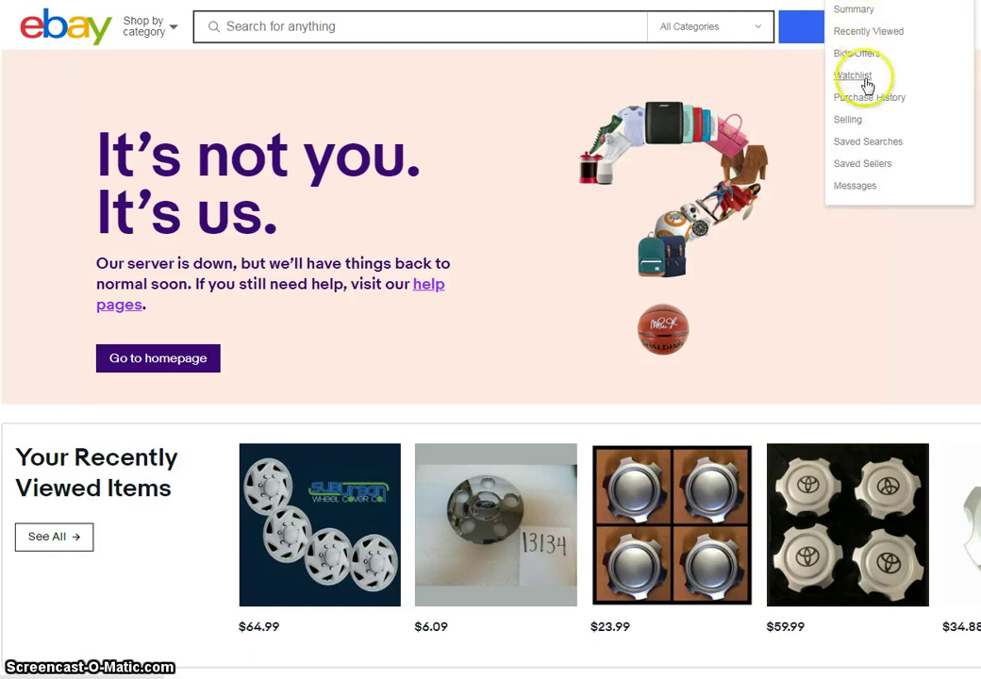
{"action": "left_click", "coordinate": [849, 186]}
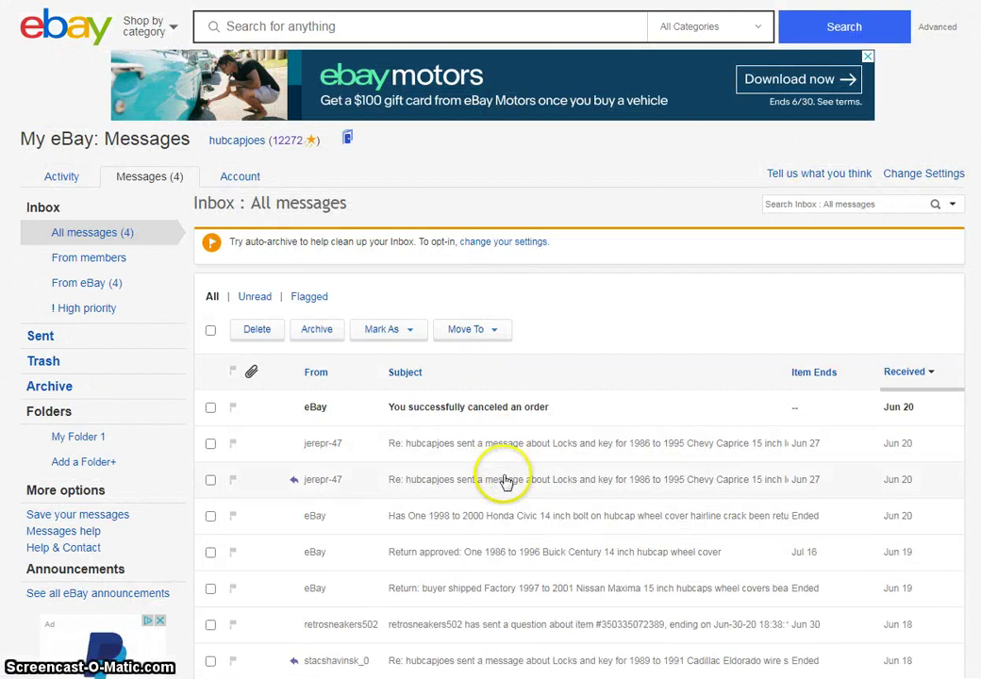
Step: Reopen the hubcap message and read its request to refund the buyer by Jun 29, 2020
{"action": "left_click", "coordinate": [511, 524]}
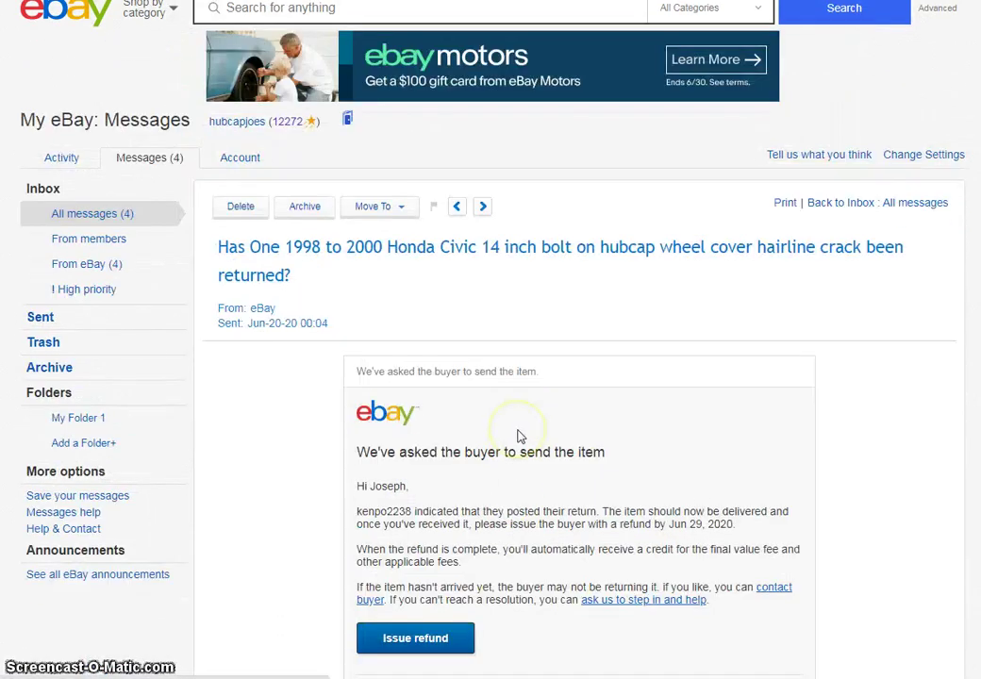
{"action": "scroll", "coordinate": [516, 436], "scroll_direction": "down", "scroll_amount": 2}
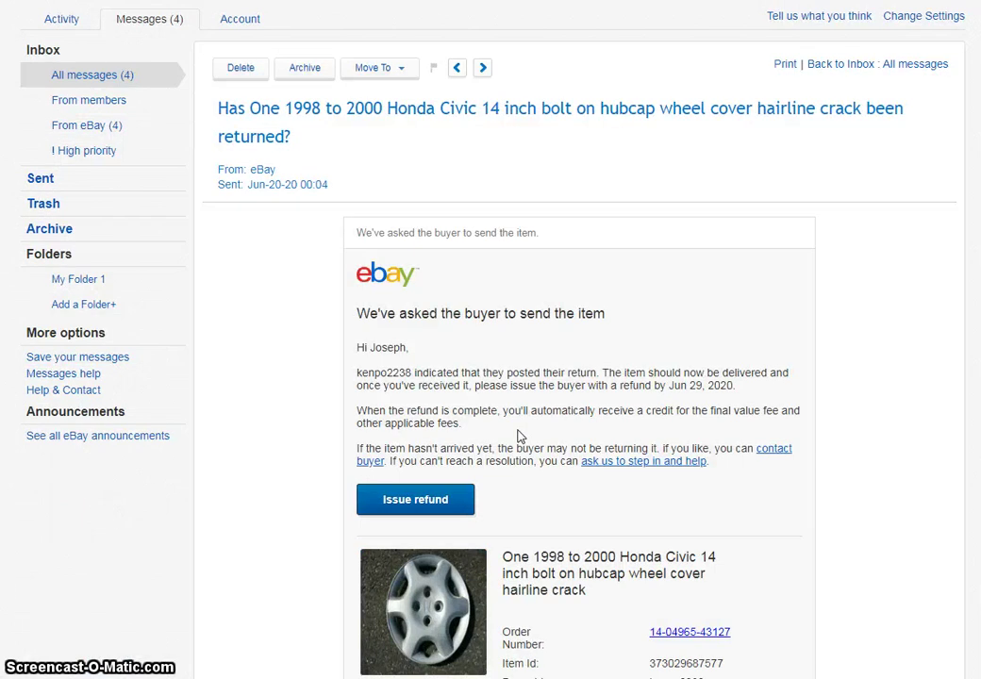
{"action": "left_click", "coordinate": [495, 407]}
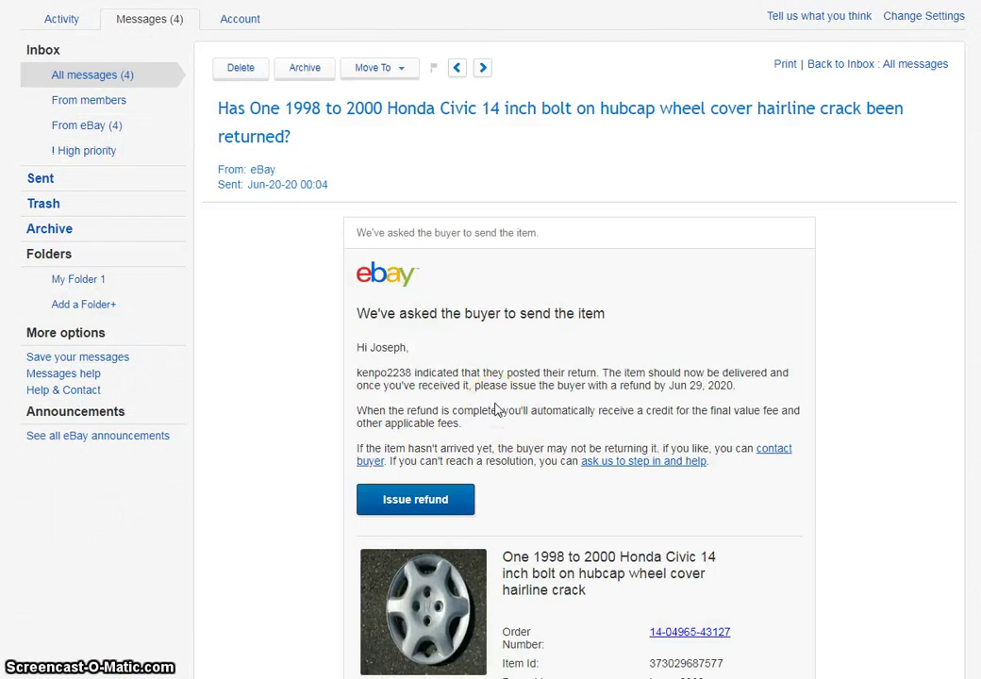
{"action": "left_click", "coordinate": [496, 397]}
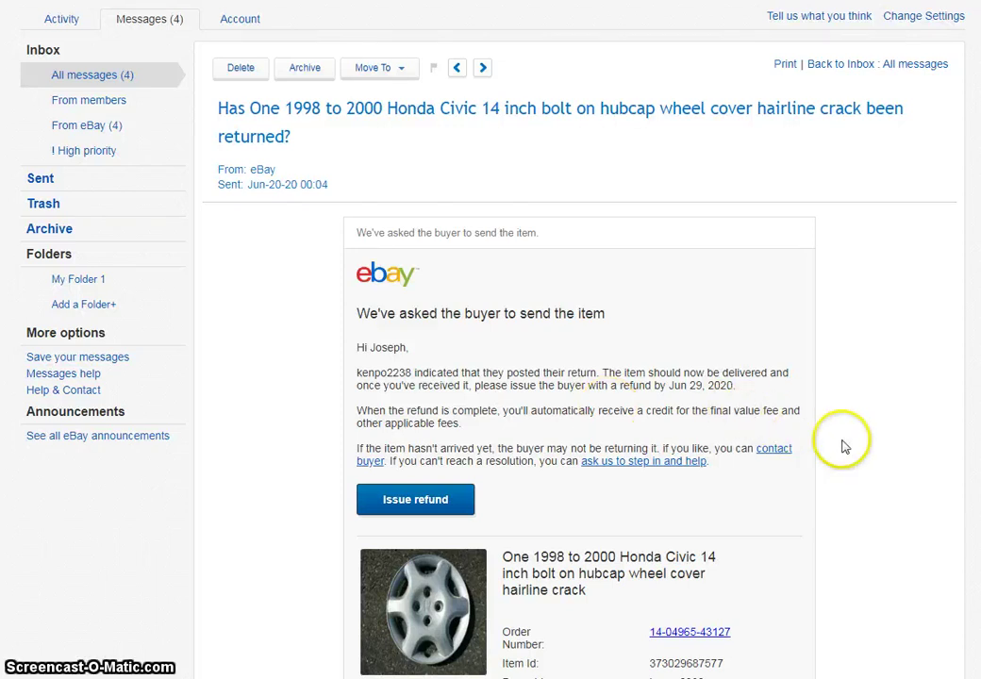
{"action": "scroll", "coordinate": [840, 443], "scroll_direction": "down", "scroll_amount": 1}
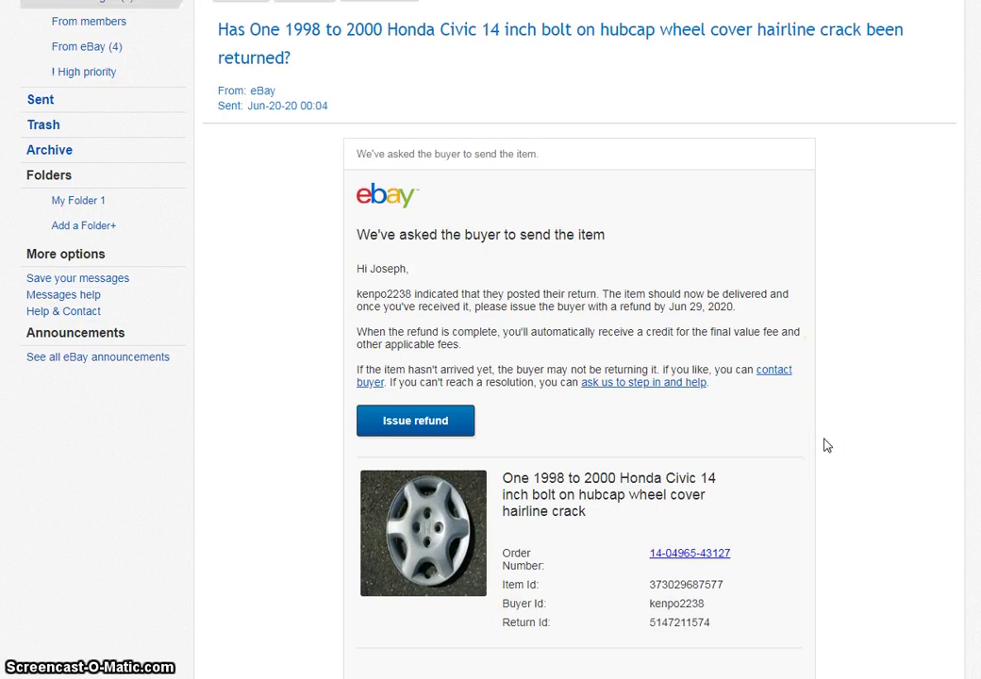
{"action": "scroll", "coordinate": [827, 446], "scroll_direction": "up", "scroll_amount": 1}
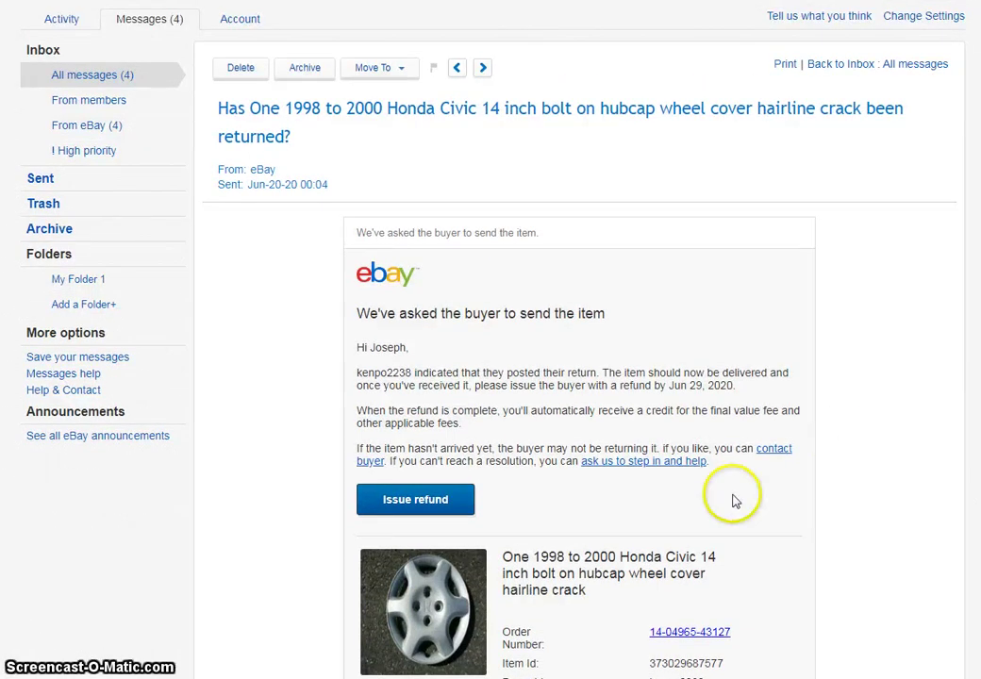
Step: Request an eBay step-in with reason 'I haven't received the item yet', noting the buyer said they'd keep it
{"action": "left_click", "coordinate": [624, 463]}
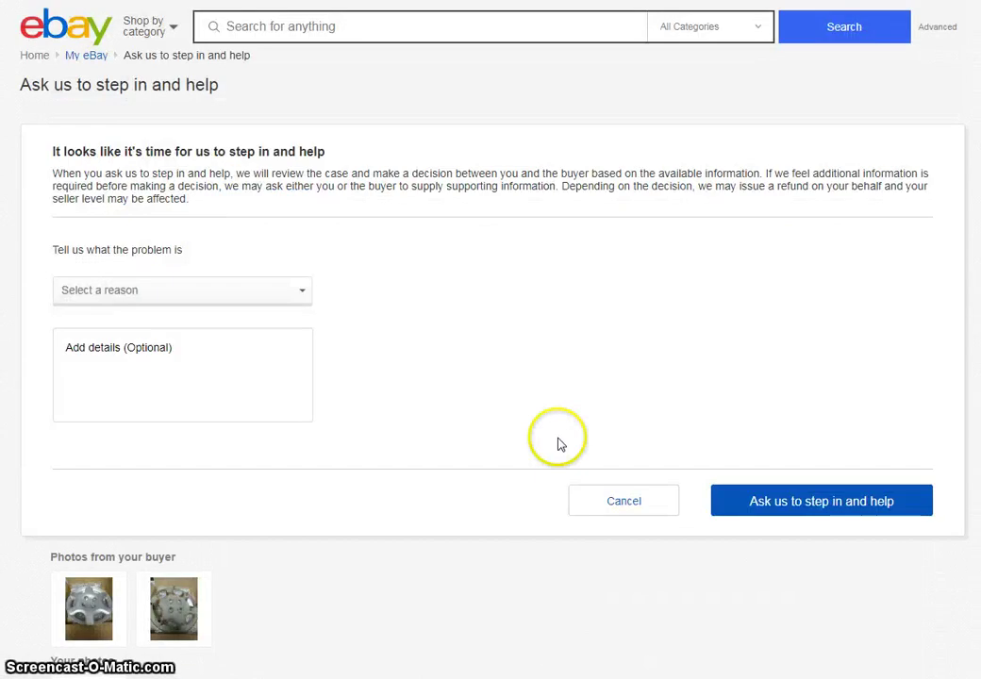
{"action": "left_click", "coordinate": [304, 296]}
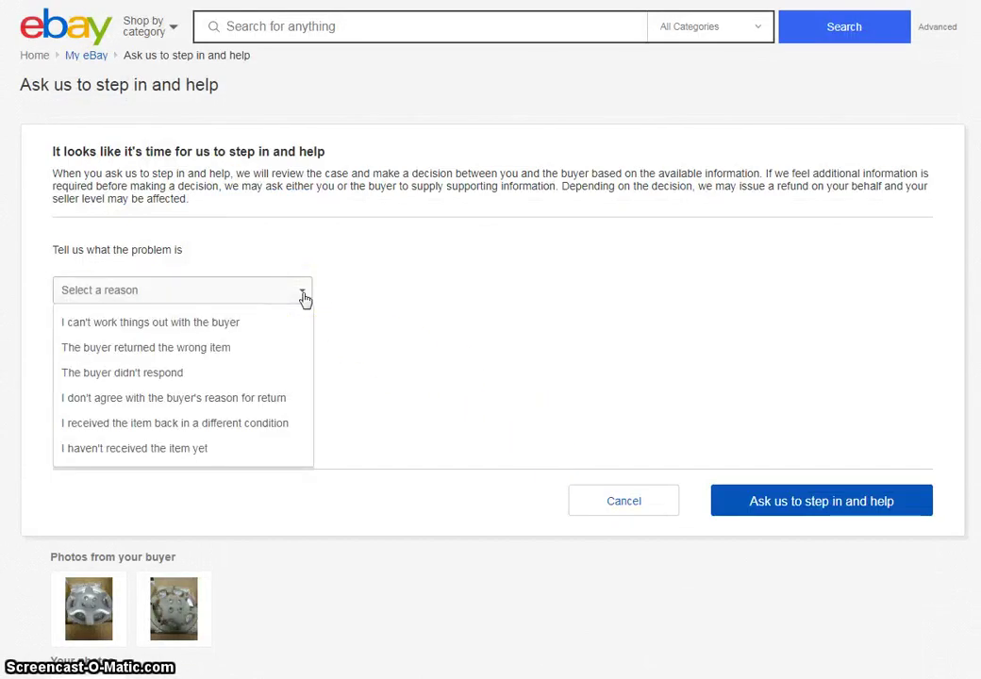
{"action": "left_click", "coordinate": [181, 449]}
{"action": "left_click", "coordinate": [203, 372]}
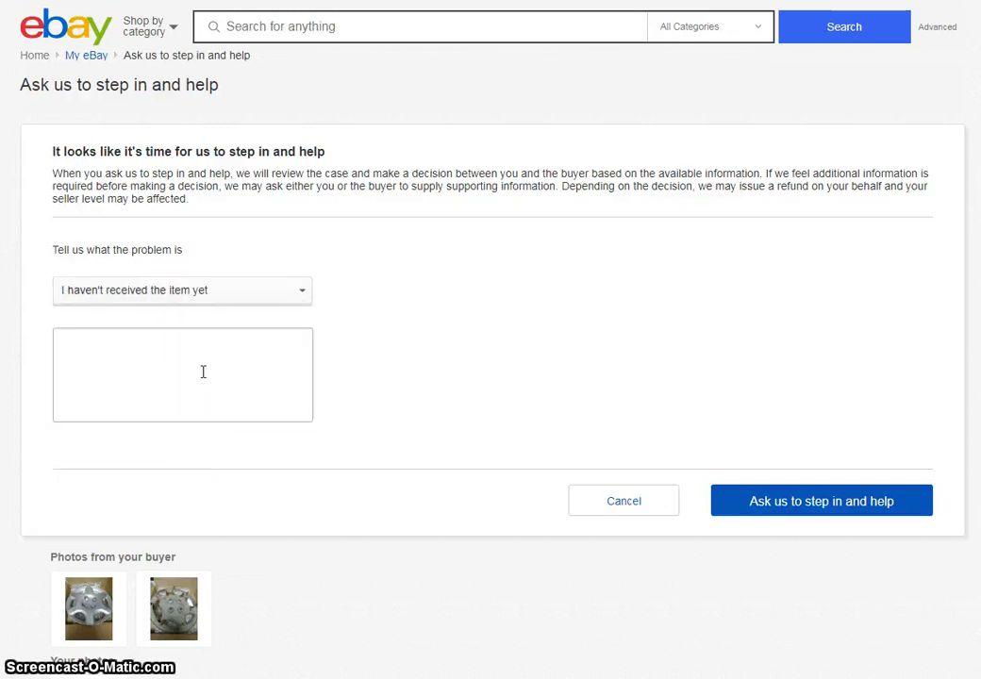
{"action": "type", "text": "buyer "}
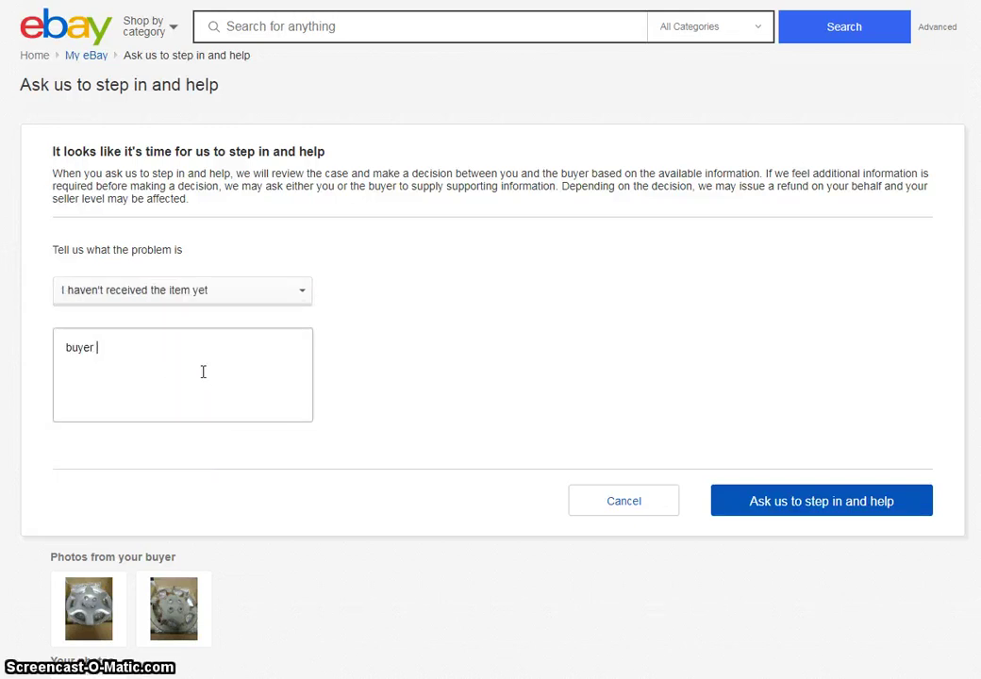
{"action": "type", "text": "never r"}
{"action": "type", "text": "eturned the ite"}
{"action": "type", "text": "m"}
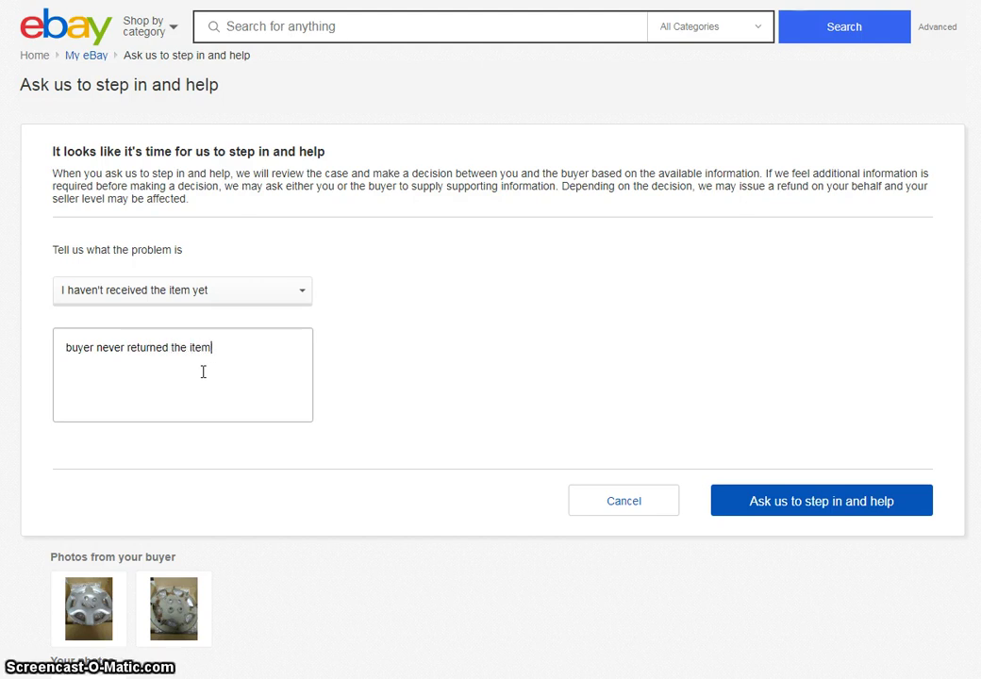
{"action": "type", "text": ", and e"}
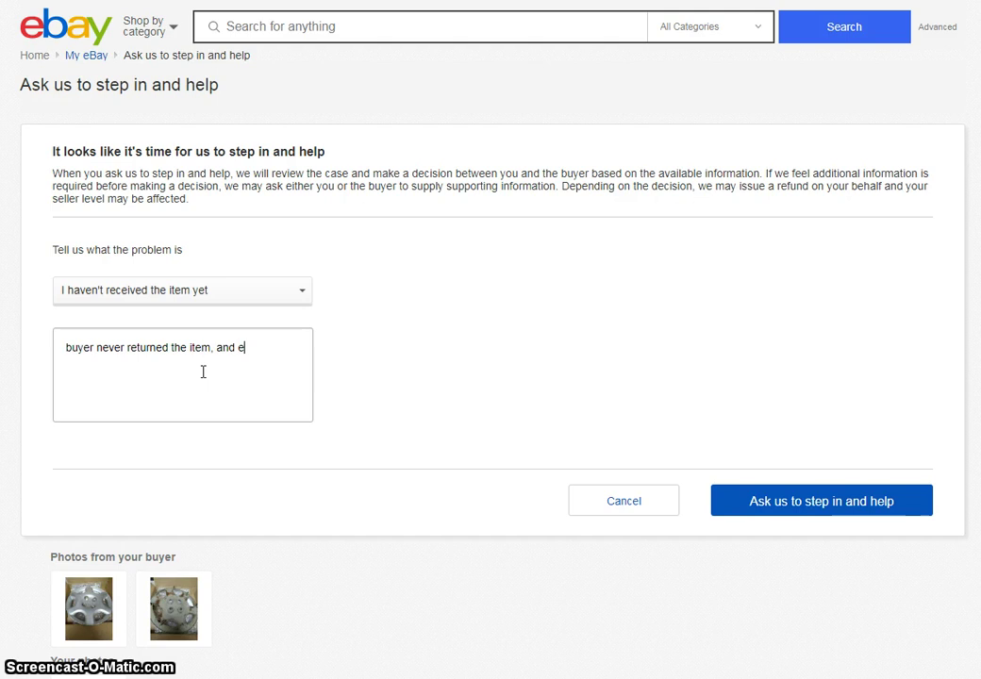
{"action": "type", "text": "ven stated "}
{"action": "type", "text": "in ebay mes"}
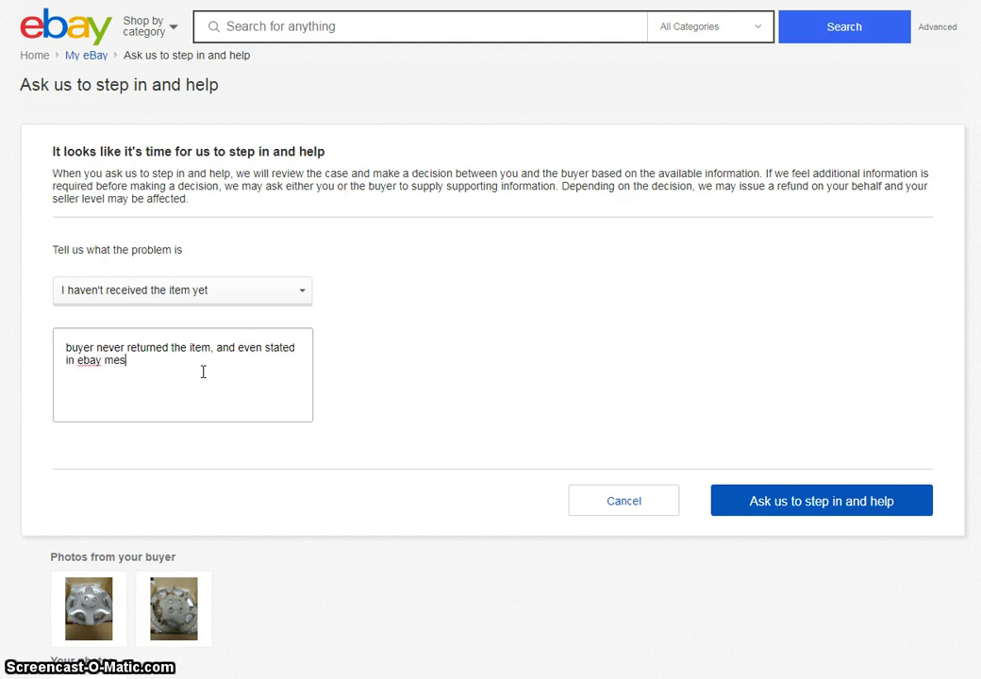
{"action": "type", "text": "sages they w"}
{"action": "type", "text": "ere going t"}
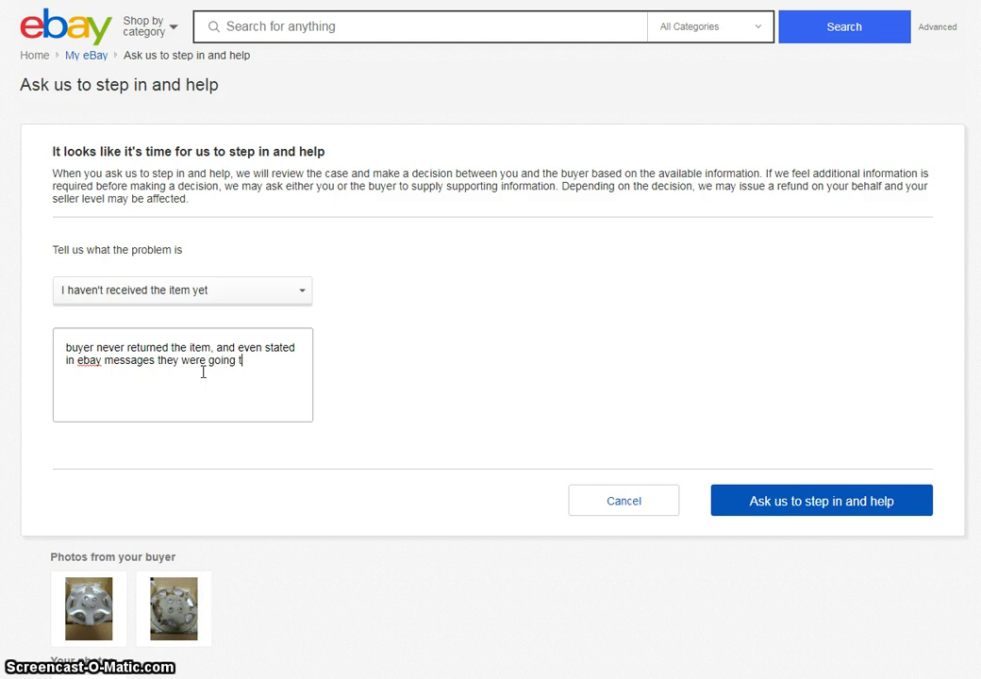
{"action": "type", "text": "o keep it."}
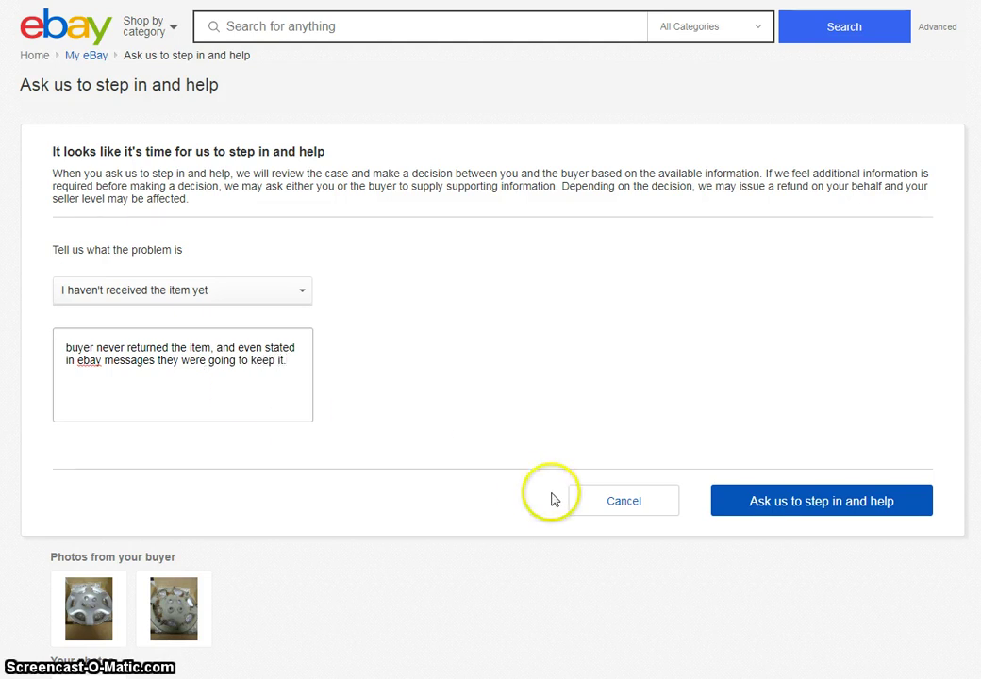
{"action": "left_click", "coordinate": [809, 505]}
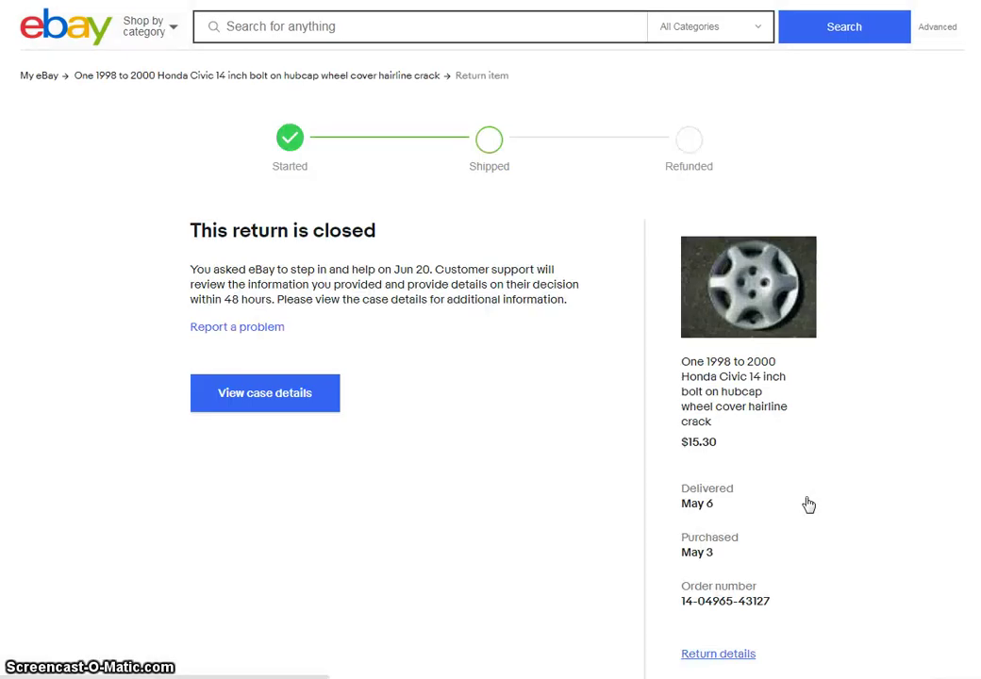
{"action": "left_click", "coordinate": [766, 495]}
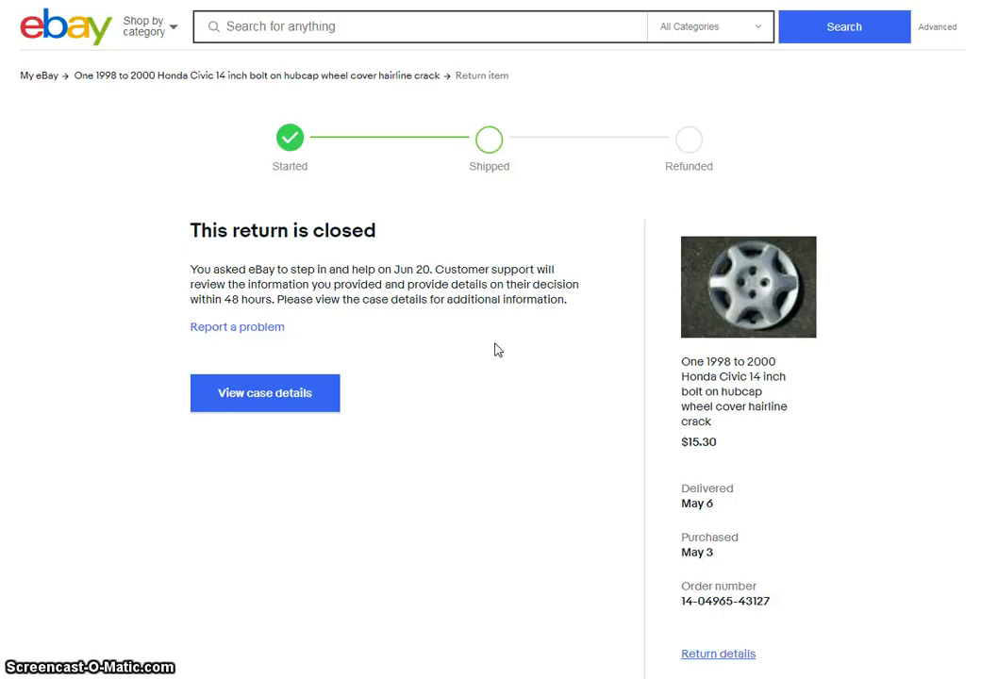
{"action": "left_click", "coordinate": [466, 315]}
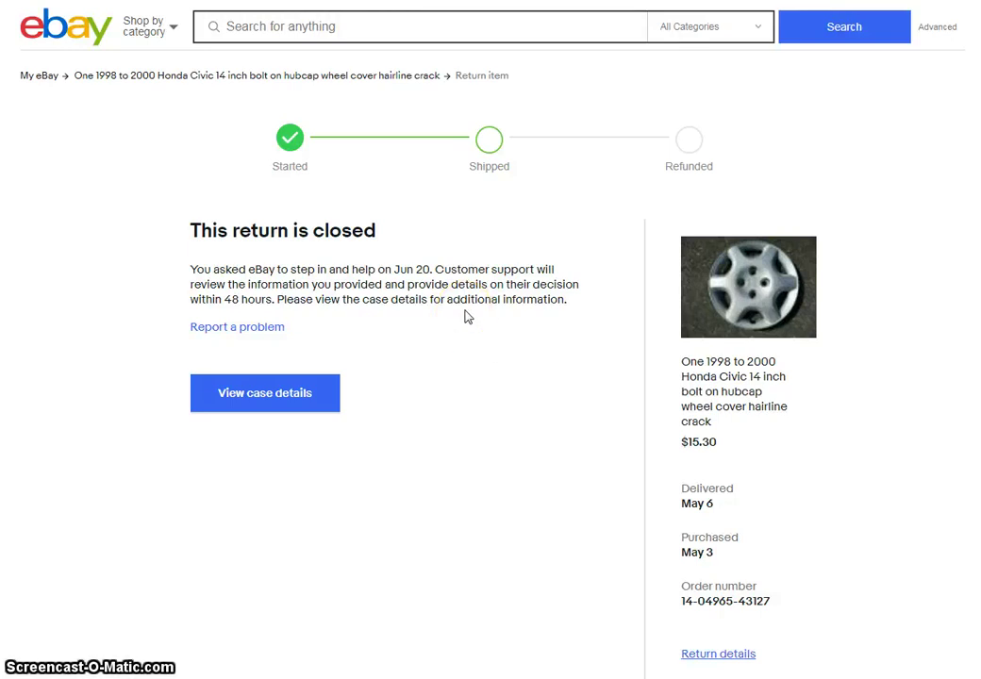
{"action": "left_click", "coordinate": [409, 351]}
{"action": "left_click", "coordinate": [464, 447]}
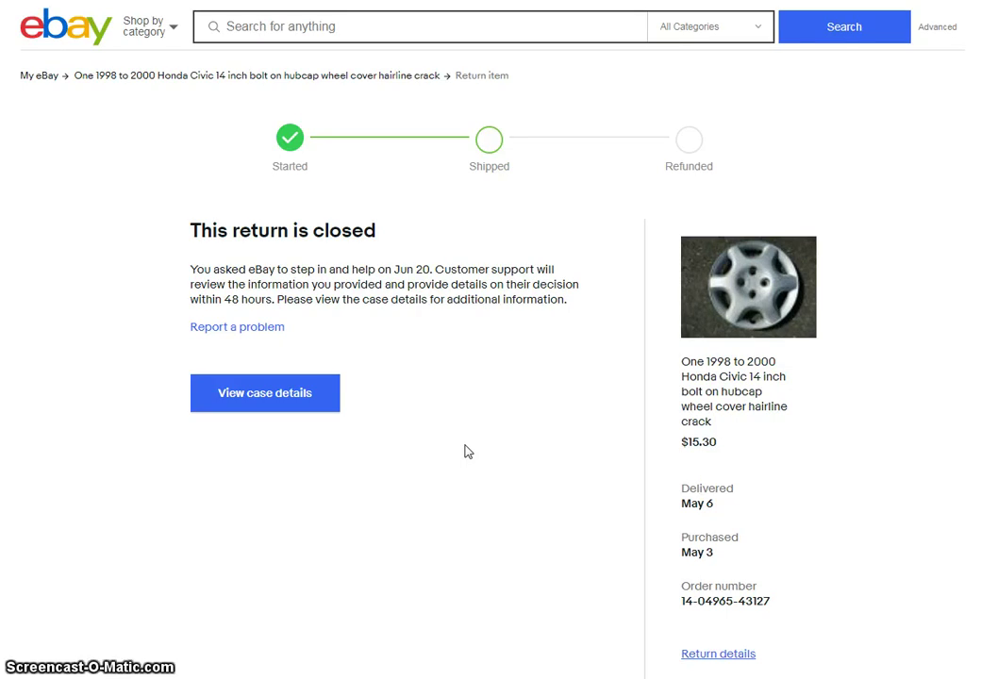
{"action": "left_click", "coordinate": [474, 450]}
{"action": "left_click", "coordinate": [529, 424]}
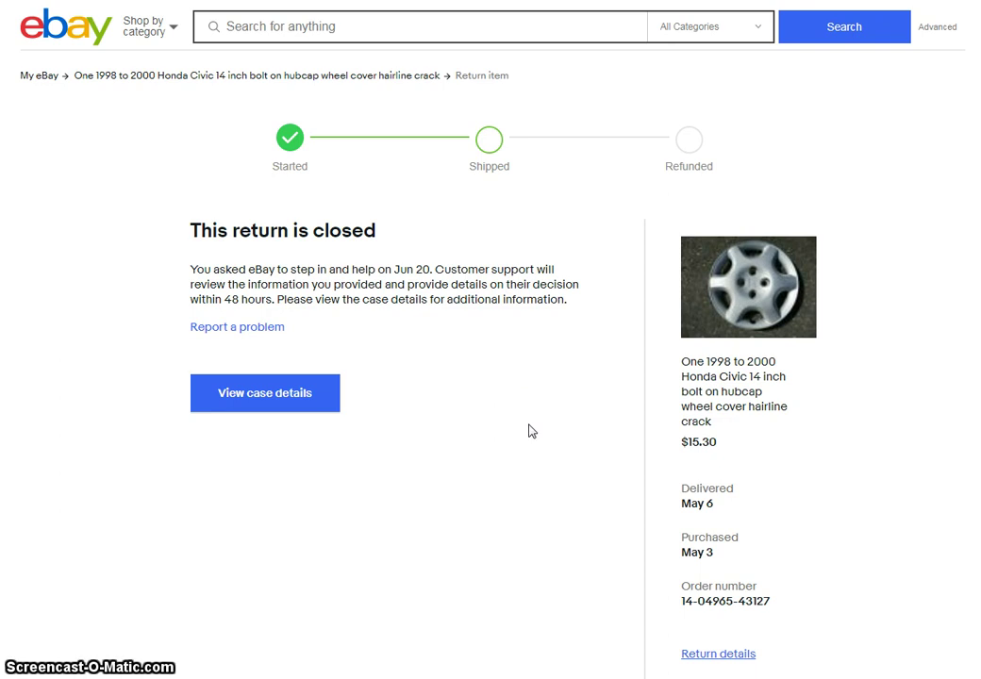
{"action": "left_click", "coordinate": [532, 516]}
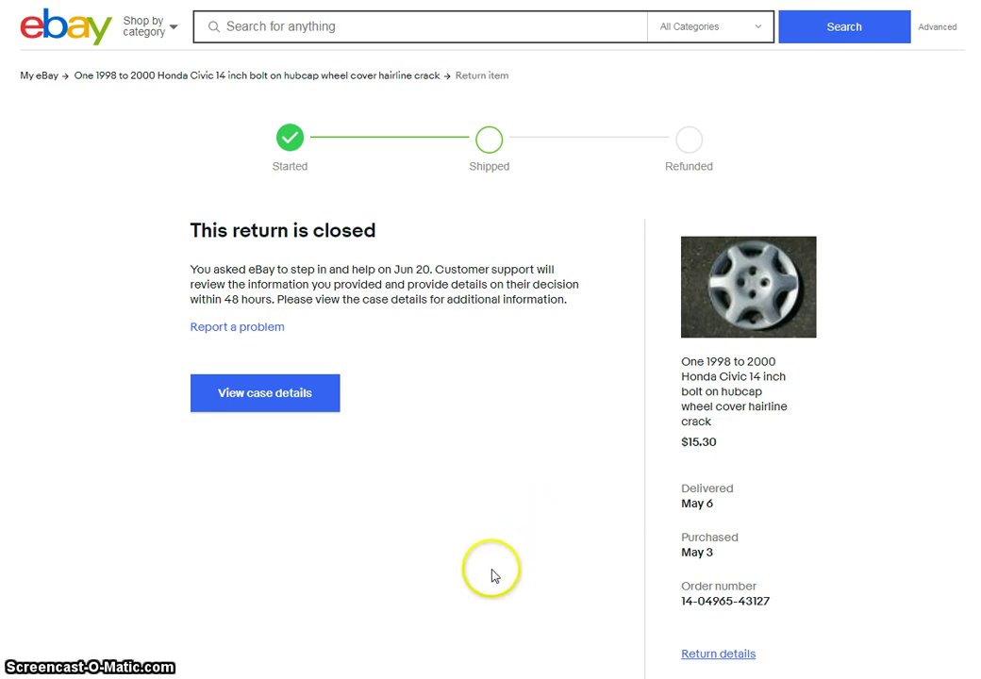